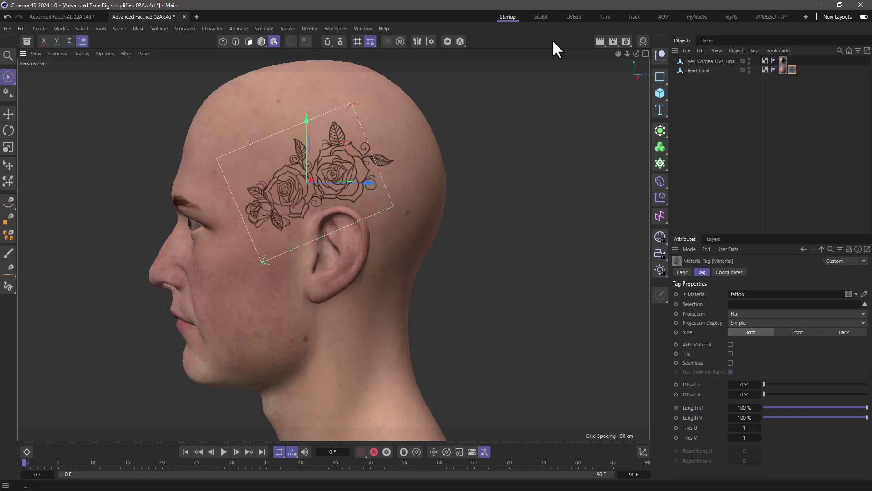
{"action": "mouse_move", "coordinate": [331, 184]}
{"action": "left_mouse_down"}
{"action": "mouse_move", "coordinate": [342, 184]}
{"action": "mouse_move", "coordinate": [332, 182]}
{"action": "left_mouse_up"}
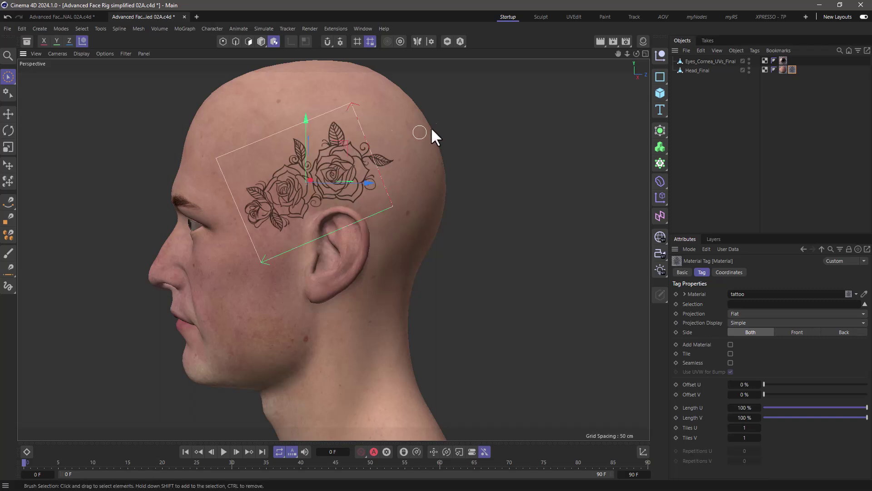
{"action": "left_click", "coordinate": [443, 124]}
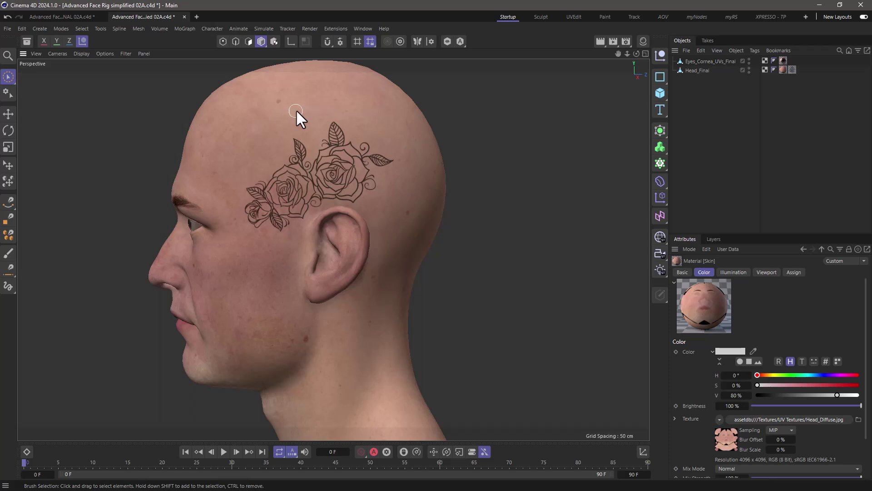
Step: Select the Head_Final object and bring up the Bake Object settings for it, placing their window clear of the work area
{"action": "left_click", "coordinate": [699, 70]}
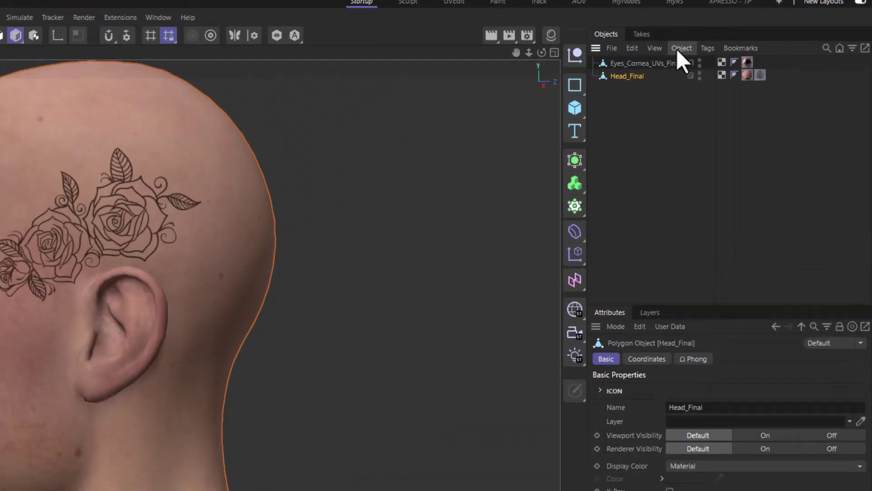
{"action": "left_click", "coordinate": [736, 51]}
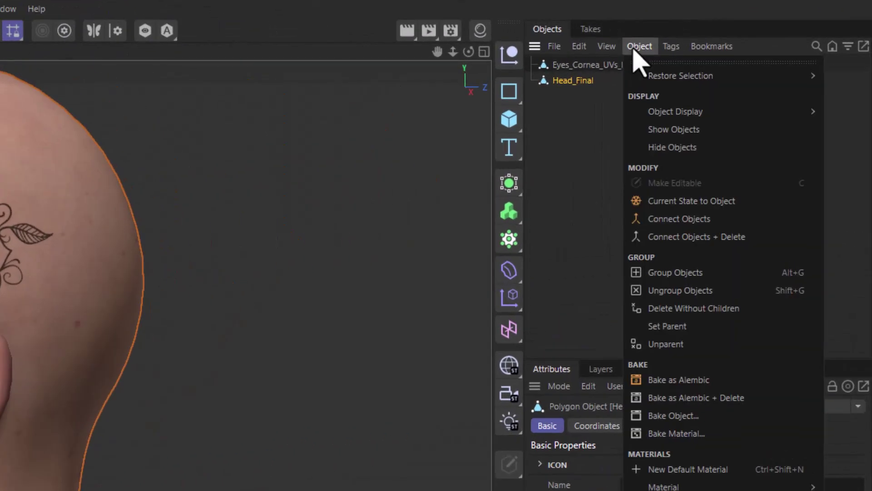
{"action": "left_click", "coordinate": [673, 415]}
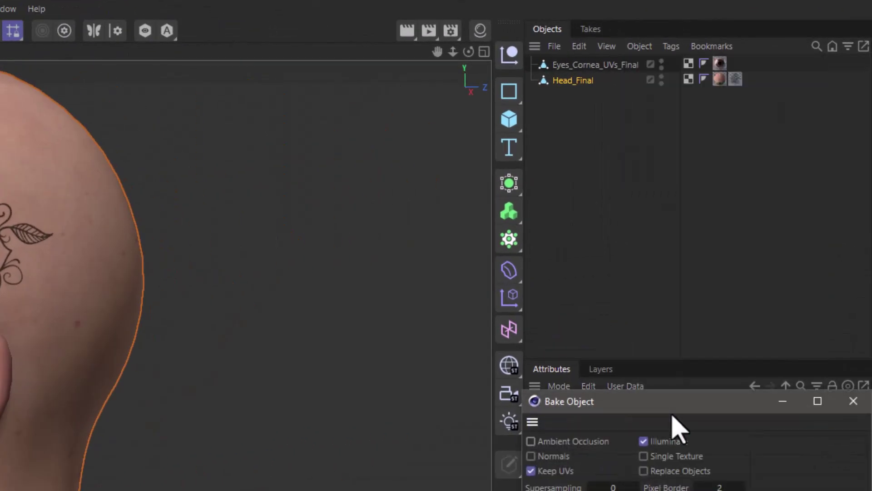
{"action": "left_click_drag", "start_coordinate": [672, 407], "coordinate": [304, 153]}
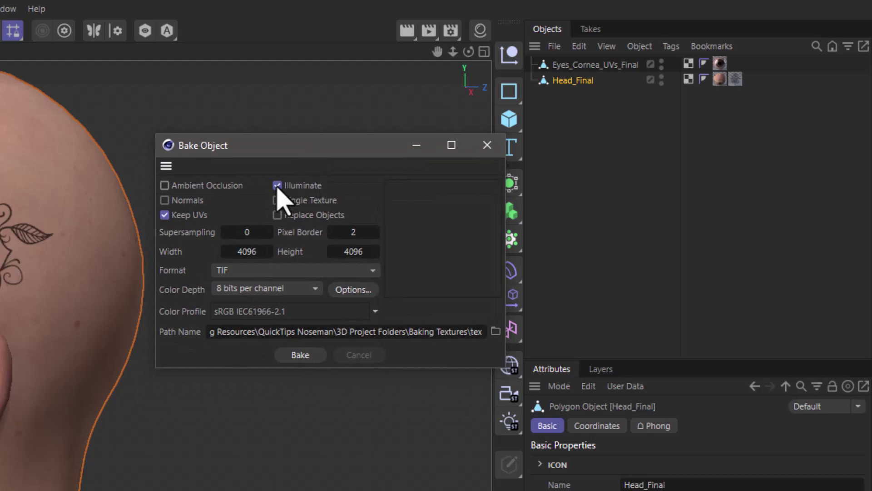
{"action": "left_click_drag", "start_coordinate": [307, 150], "coordinate": [264, 88]}
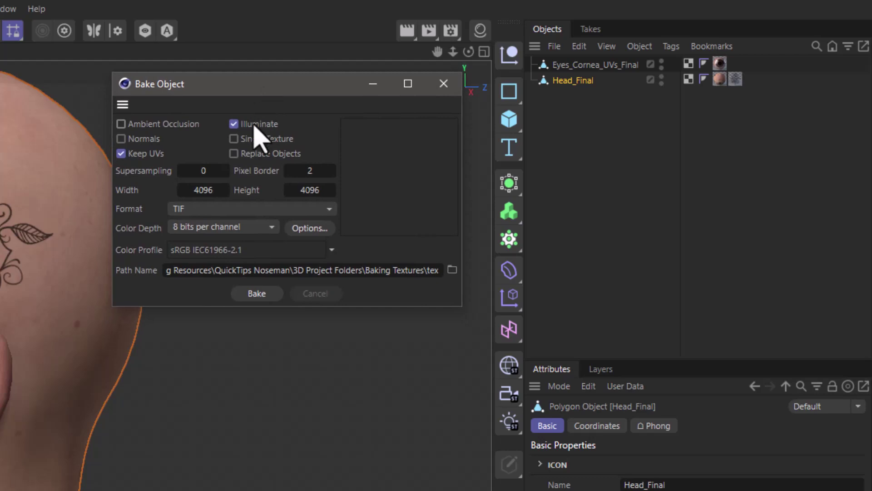
{"action": "left_click_drag", "start_coordinate": [266, 102], "coordinate": [0, 377]}
Step: Switch the Skin material from the Color channel to Luminance, using the Head_Diffuse.jpg bitmap as the luminance texture
{"action": "left_click", "coordinate": [475, 33]}
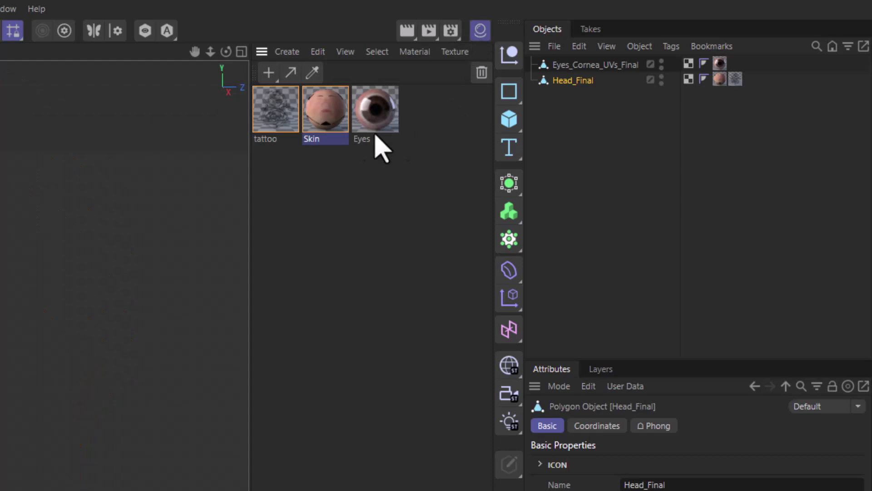
{"action": "double_click", "coordinate": [327, 136]}
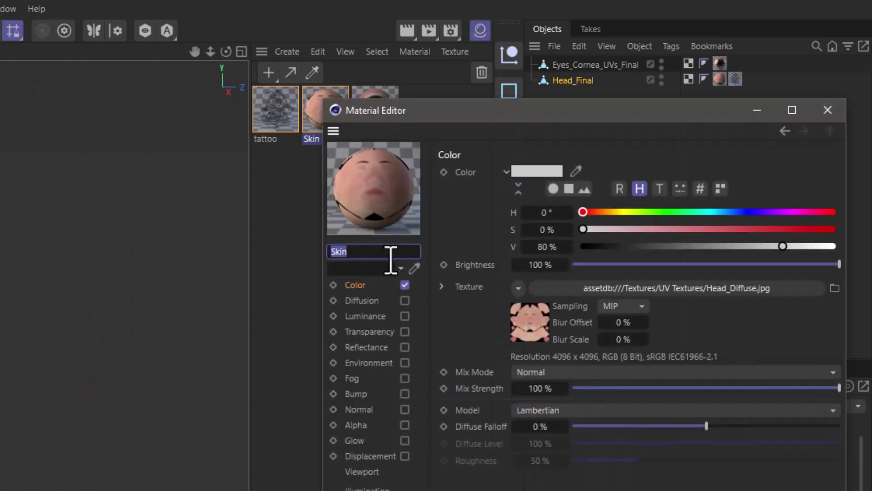
{"action": "left_click", "coordinate": [369, 285]}
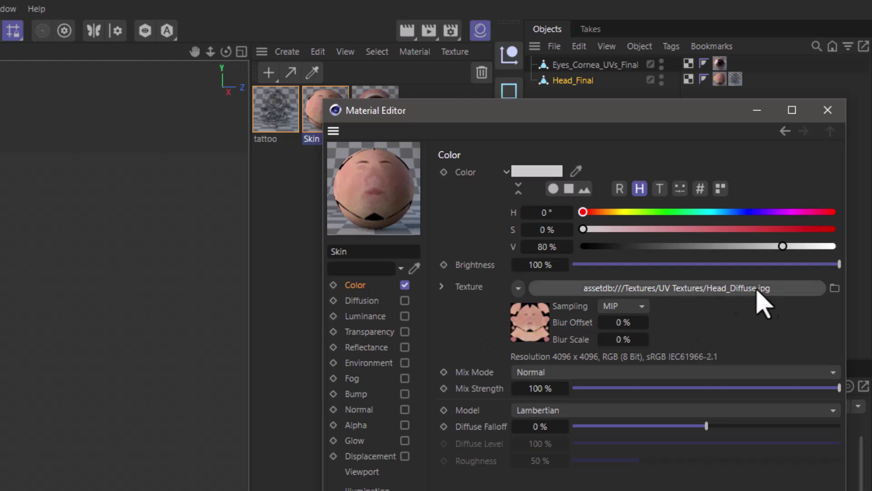
{"action": "left_click", "coordinate": [405, 315]}
{"action": "left_click", "coordinate": [515, 288]}
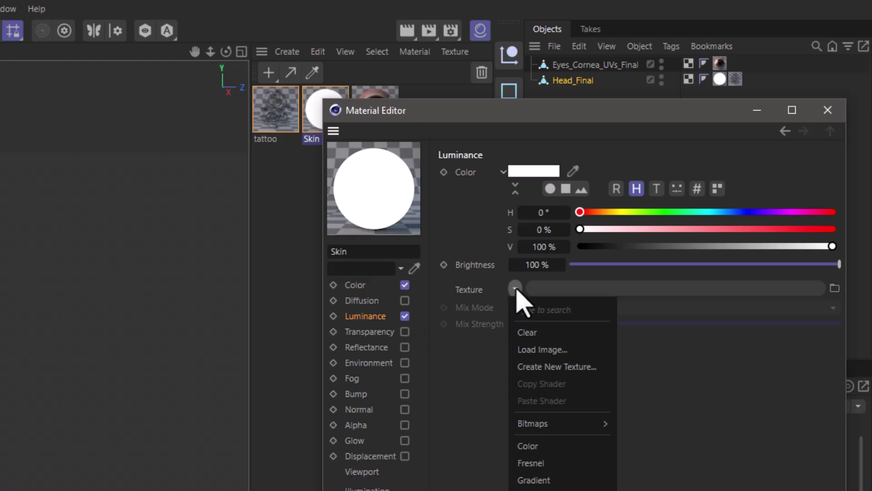
{"action": "mouse_move", "coordinate": [536, 424]}
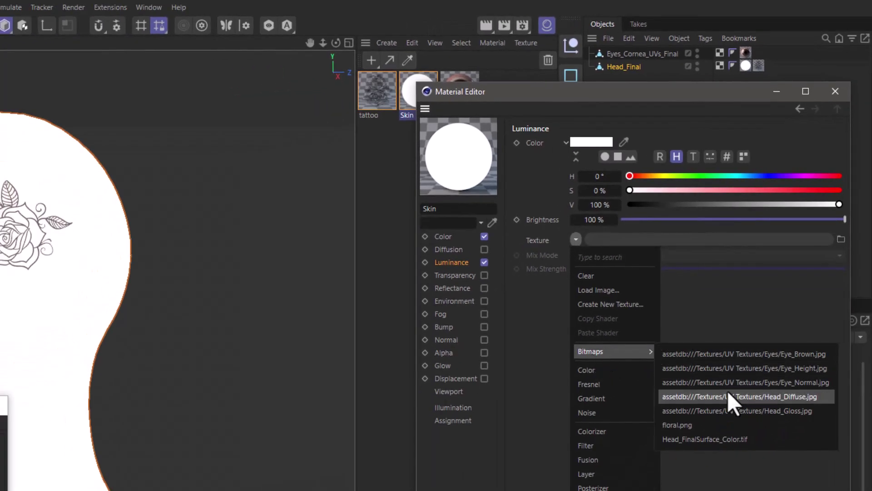
{"action": "left_click", "coordinate": [770, 396]}
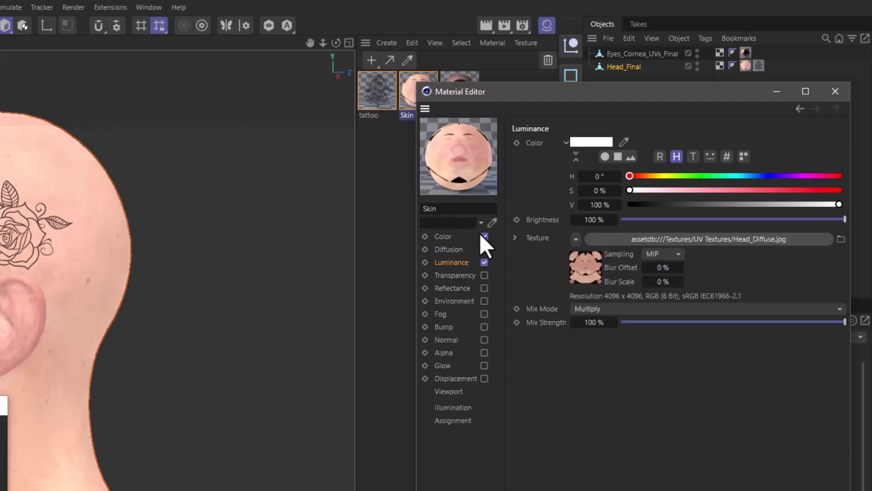
{"action": "left_click", "coordinate": [486, 238]}
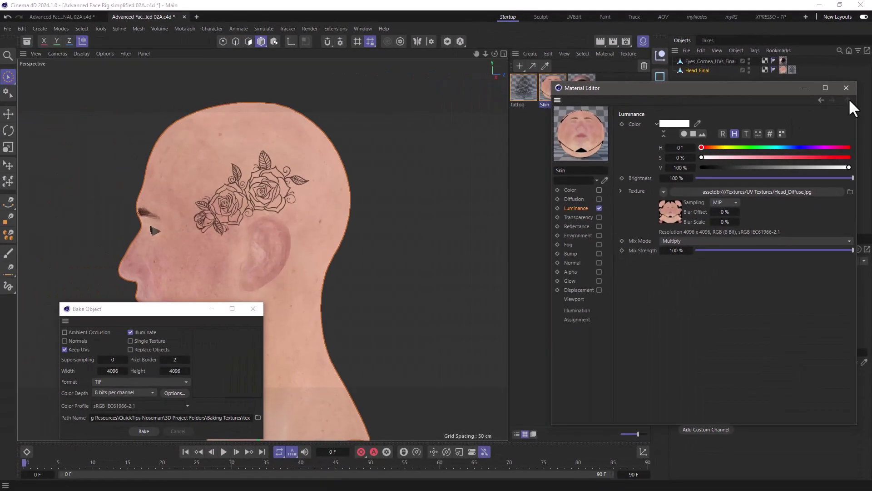
{"action": "left_click", "coordinate": [835, 91]}
Step: Check which channels the tattoo material uses, then reposition the Bake Object window
{"action": "double_click", "coordinate": [530, 92]}
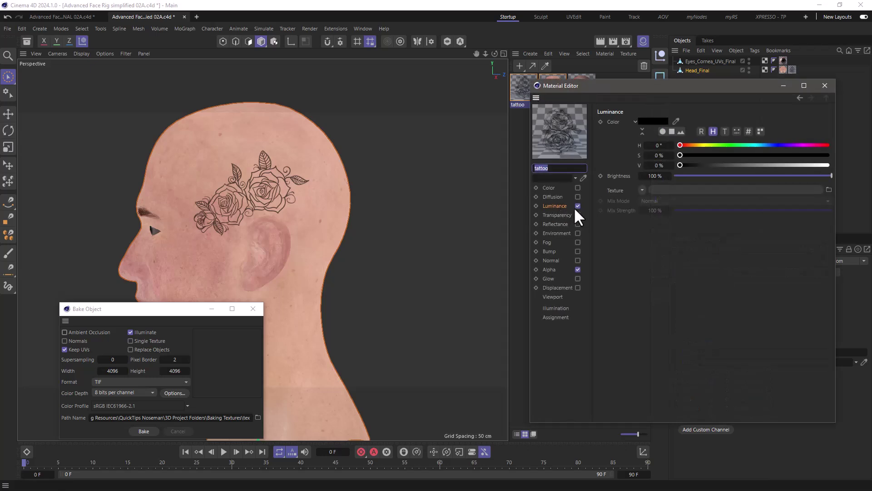
{"action": "left_click", "coordinate": [825, 85]}
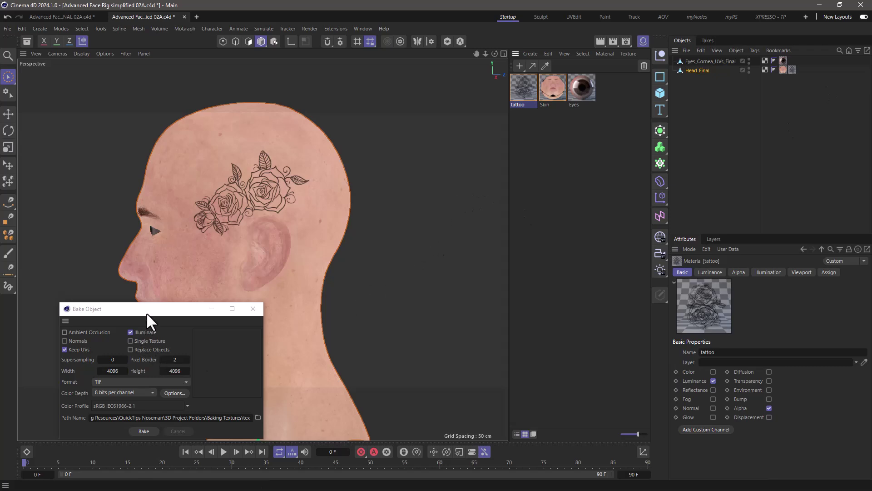
{"action": "left_click_drag", "start_coordinate": [147, 312], "coordinate": [152, 232]}
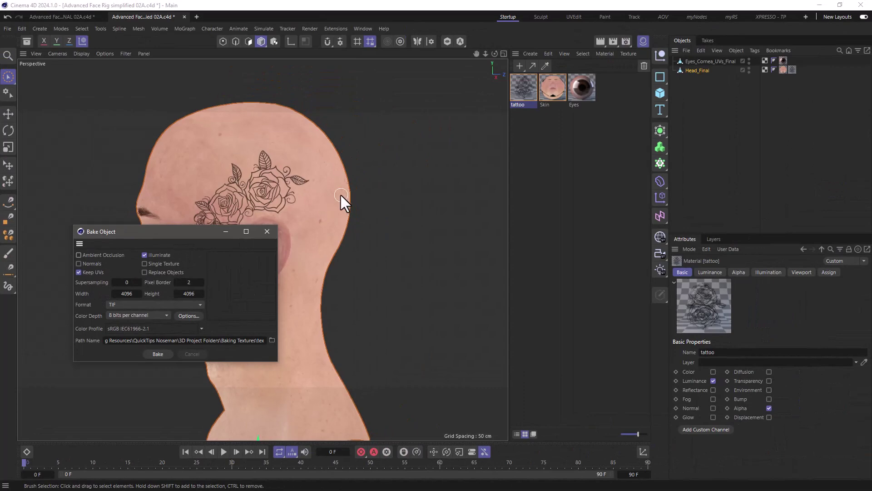
Step: In the UVEdit layout, select polygons on both sides of the head's UV seam and compare where they lie under the tattoo
{"action": "left_click", "coordinate": [573, 17]}
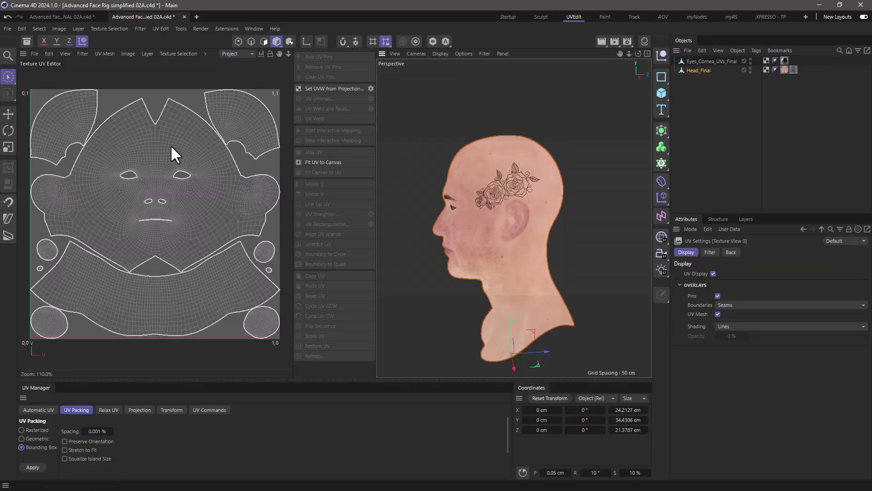
{"action": "left_click", "coordinate": [262, 41]}
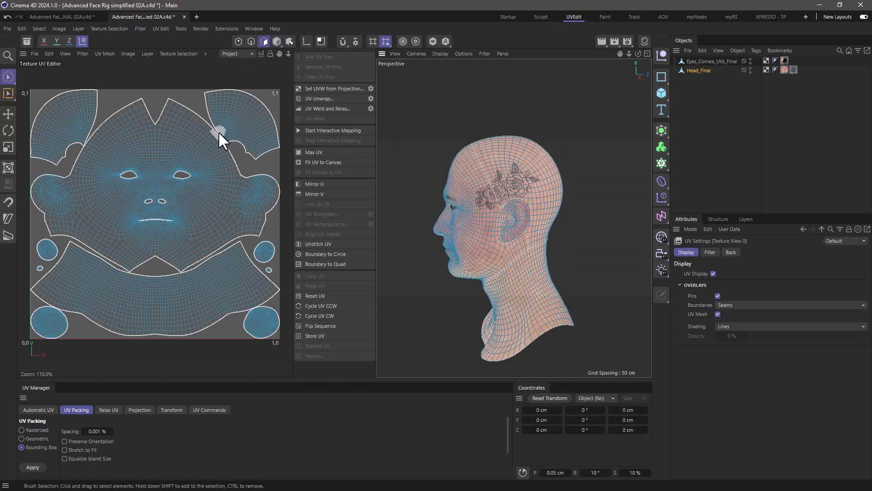
{"action": "mouse_move", "coordinate": [213, 139]}
{"action": "left_mouse_down"}
{"action": "mouse_move", "coordinate": [222, 133]}
{"action": "mouse_move", "coordinate": [213, 138]}
{"action": "left_mouse_up"}
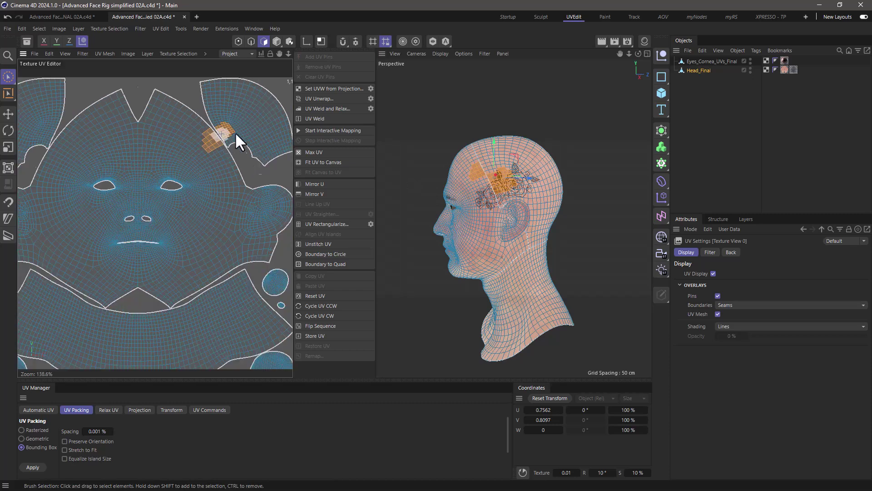
{"action": "scroll", "coordinate": [227, 134], "scroll_direction": "up", "scroll_amount": 6}
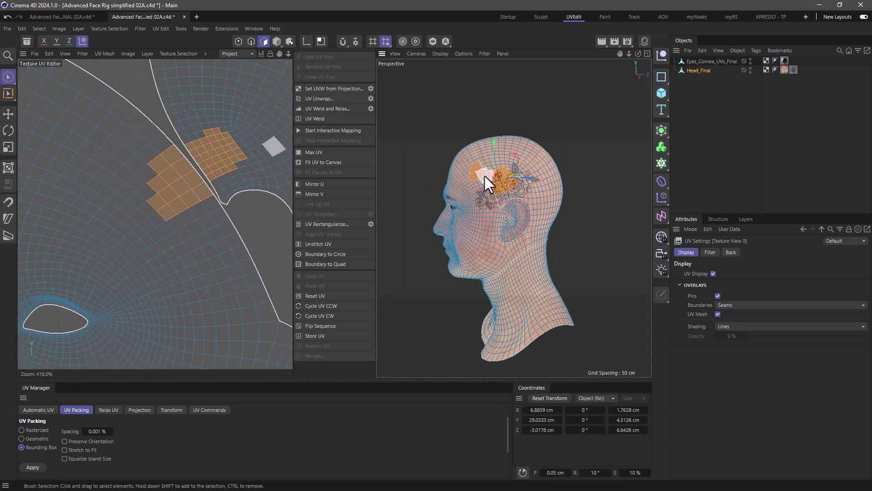
{"action": "scroll", "coordinate": [485, 174], "scroll_direction": "up", "scroll_amount": 4}
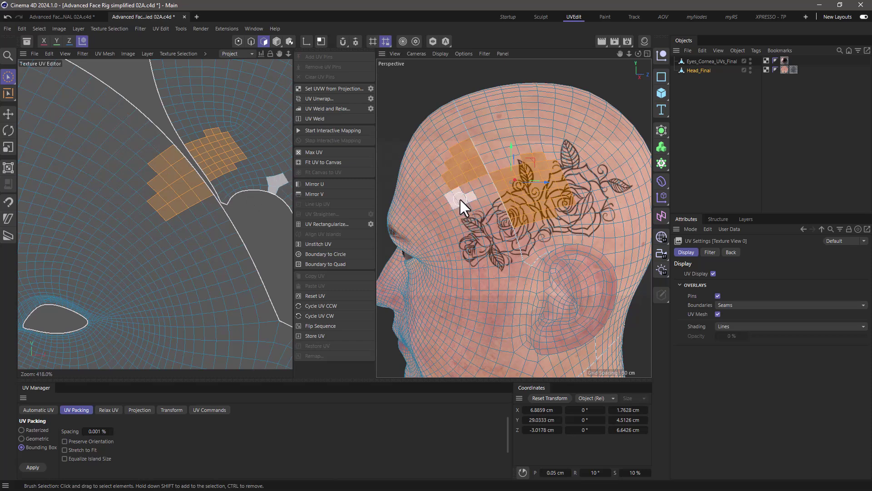
Step: Return to the Startup layout and switch from polygon mode back to whole-object mode with the full head in view
{"action": "left_click", "coordinate": [509, 17]}
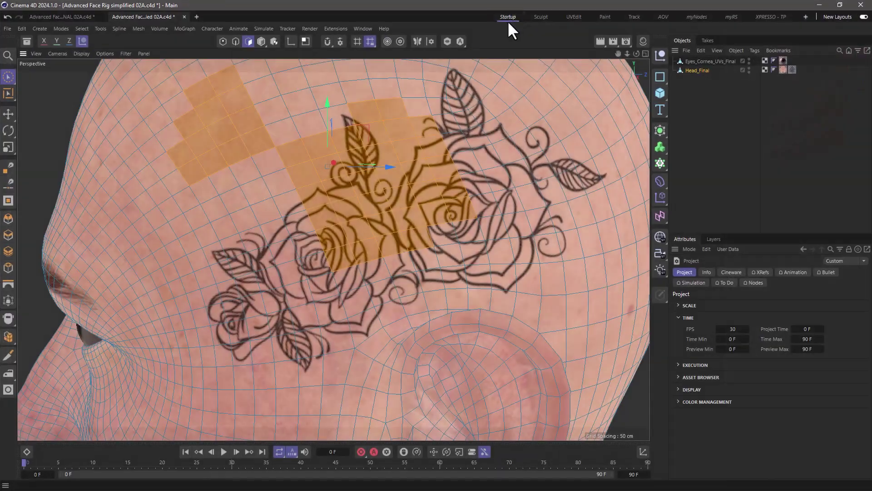
{"action": "scroll", "coordinate": [482, 200], "scroll_direction": "down", "scroll_amount": 10}
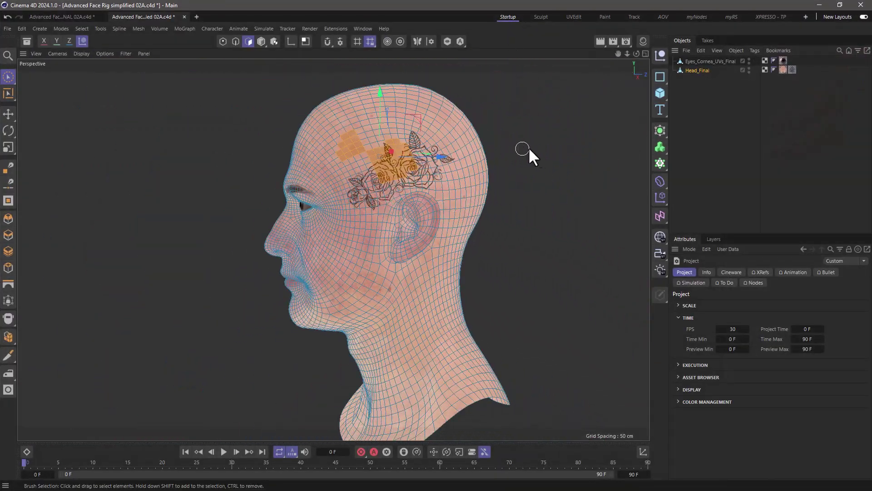
{"action": "left_click", "coordinate": [527, 153]}
{"action": "left_click", "coordinate": [261, 41]}
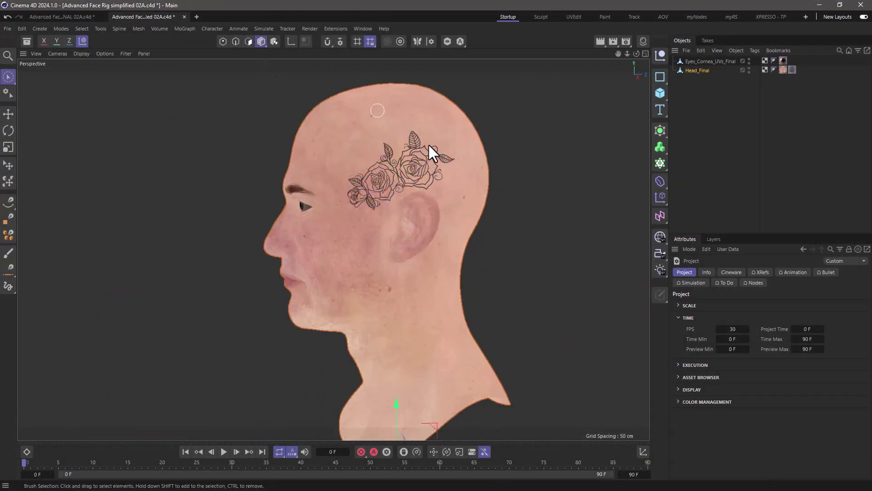
Step: Reopen the Bake Object settings for Head_Final and place their window beside the head
{"action": "left_click", "coordinate": [736, 50]}
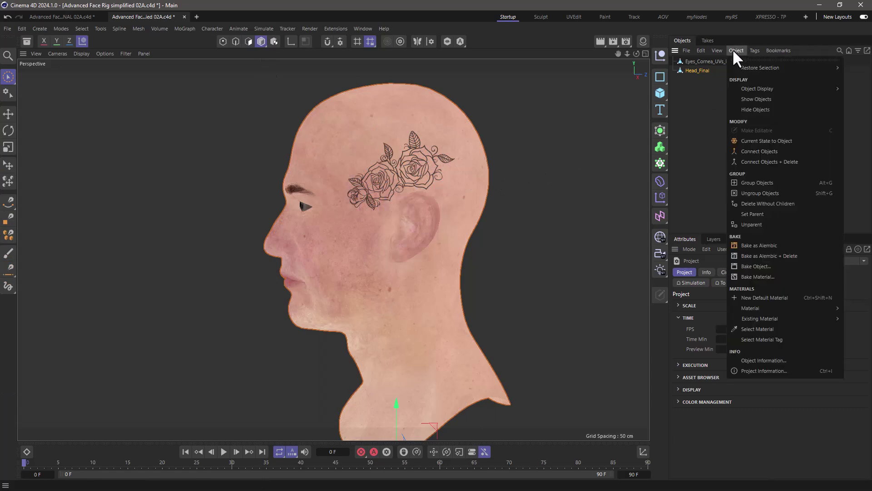
{"action": "left_click", "coordinate": [755, 266]}
{"action": "left_click_drag", "start_coordinate": [377, 178], "coordinate": [157, 152]}
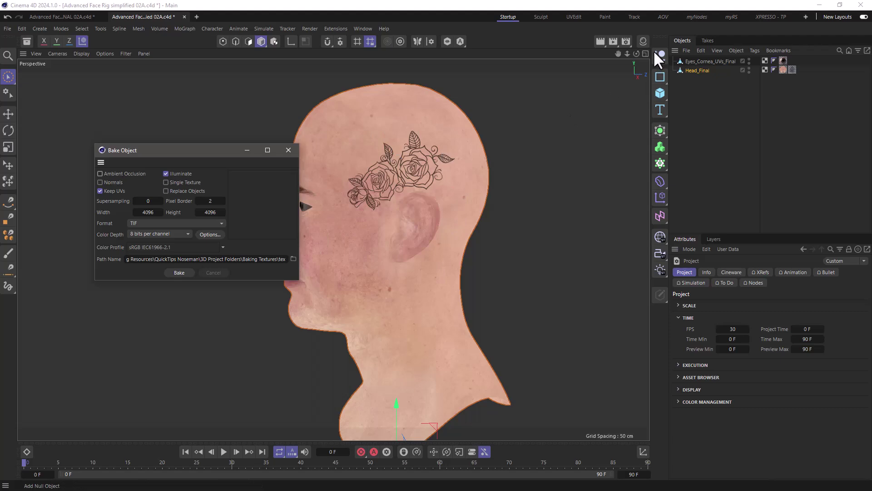
Step: Review the Skin material's Luminance channel in the Material Editor
{"action": "left_click", "coordinate": [643, 42]}
{"action": "double_click", "coordinate": [552, 89]}
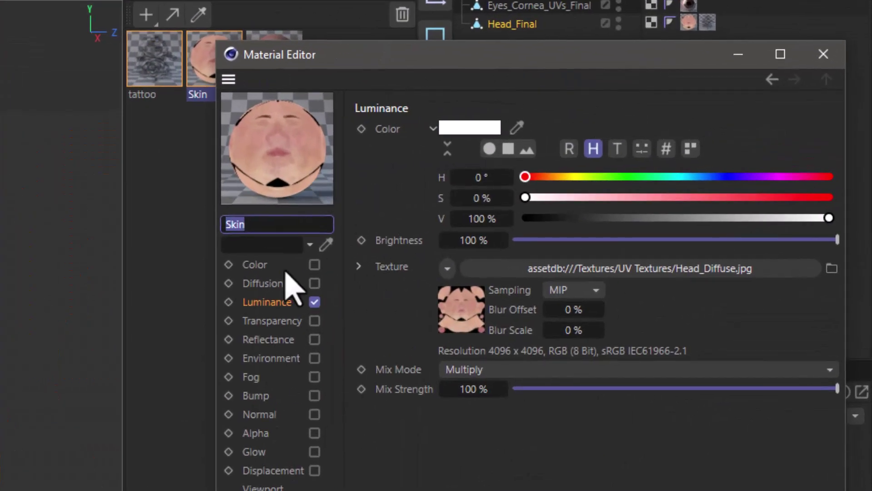
{"action": "left_click", "coordinate": [266, 302]}
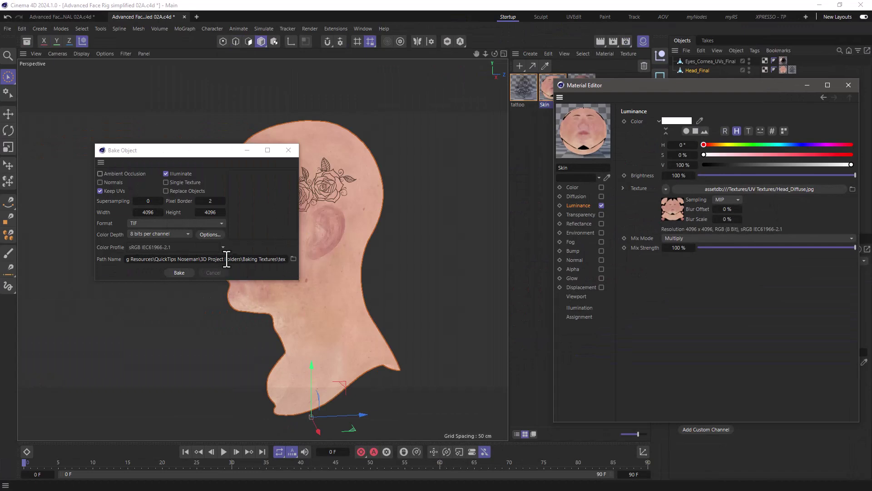
Step: Bake the Head_Final object with its illuminated surface texture, then close the Material Editor and the Bake Object window
{"action": "left_click", "coordinate": [181, 273]}
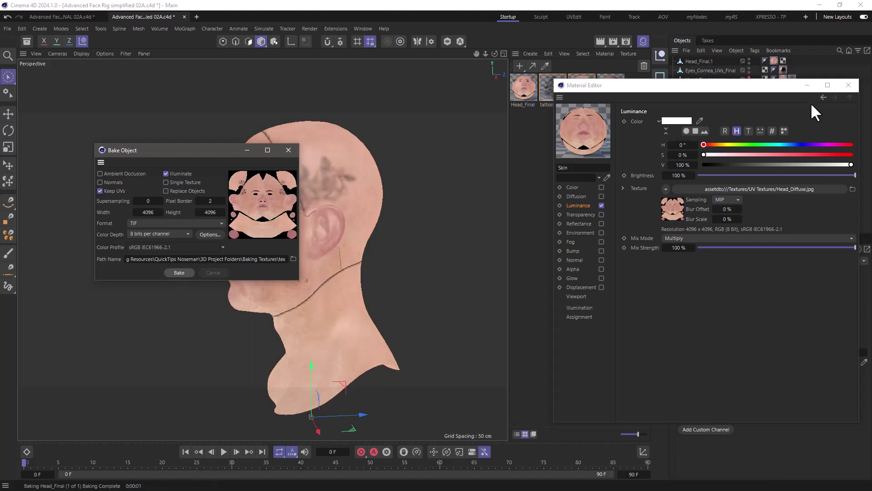
{"action": "left_click", "coordinate": [849, 85]}
{"action": "left_click", "coordinate": [288, 150]}
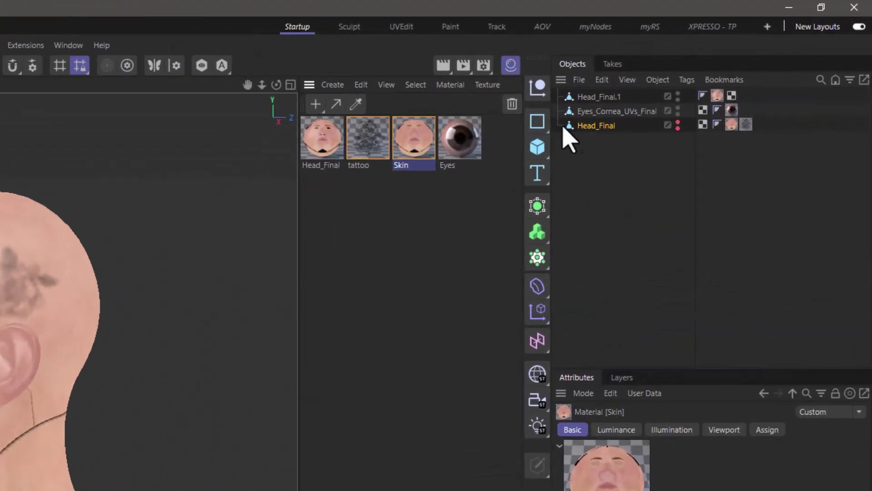
Step: Examine the Luminance channel of the baked Head_Final material, keeping the baked head visible beside the editor
{"action": "left_click", "coordinate": [716, 96]}
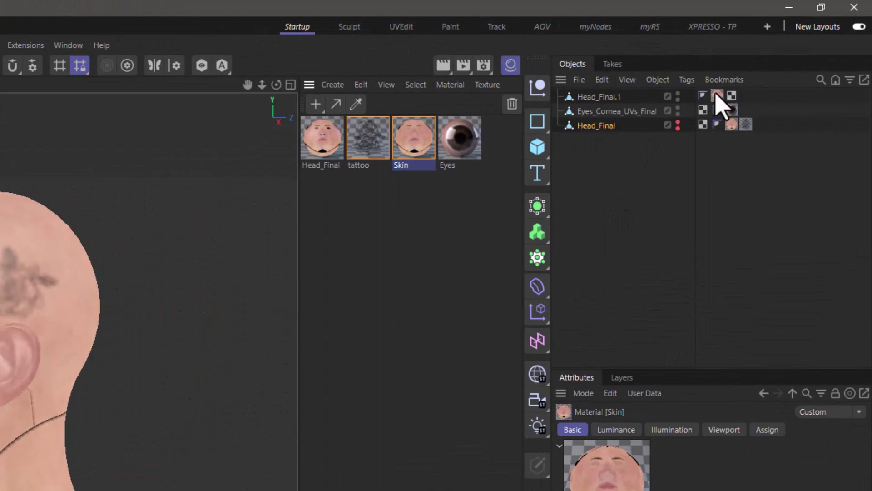
{"action": "double_click", "coordinate": [338, 140]}
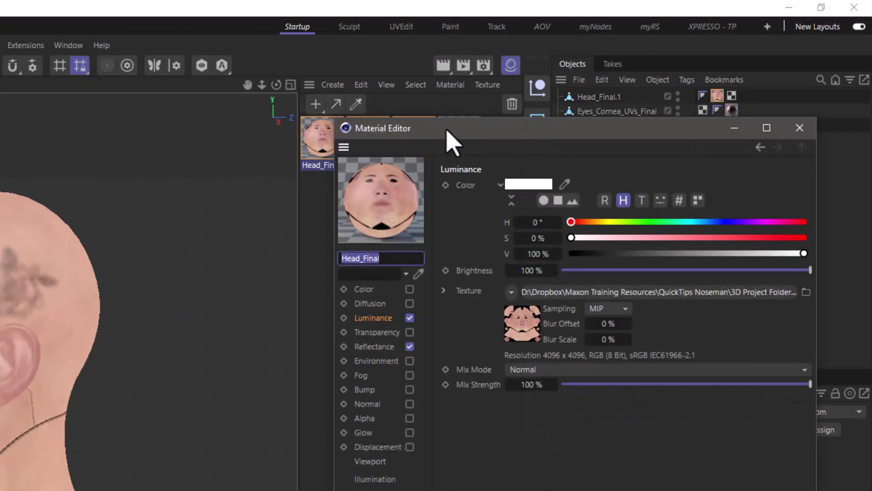
{"action": "left_click_drag", "start_coordinate": [448, 140], "coordinate": [162, 187]}
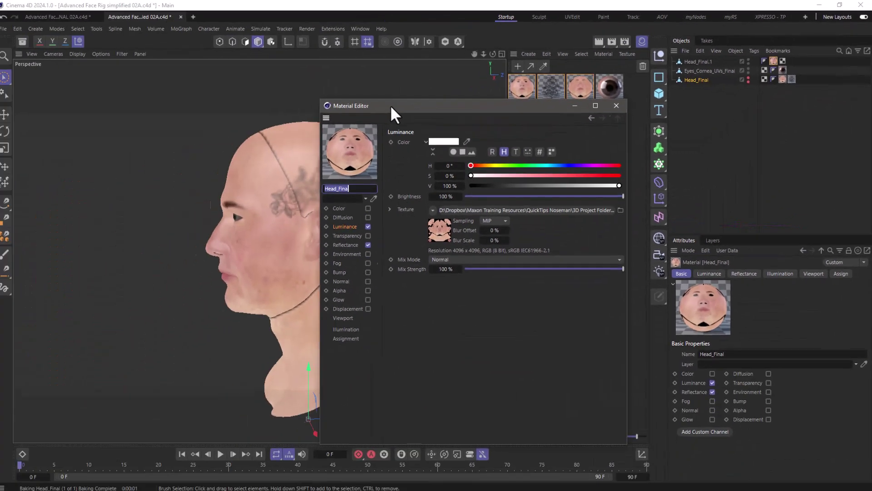
{"action": "left_click_drag", "start_coordinate": [113, 165], "coordinate": [210, 165]}
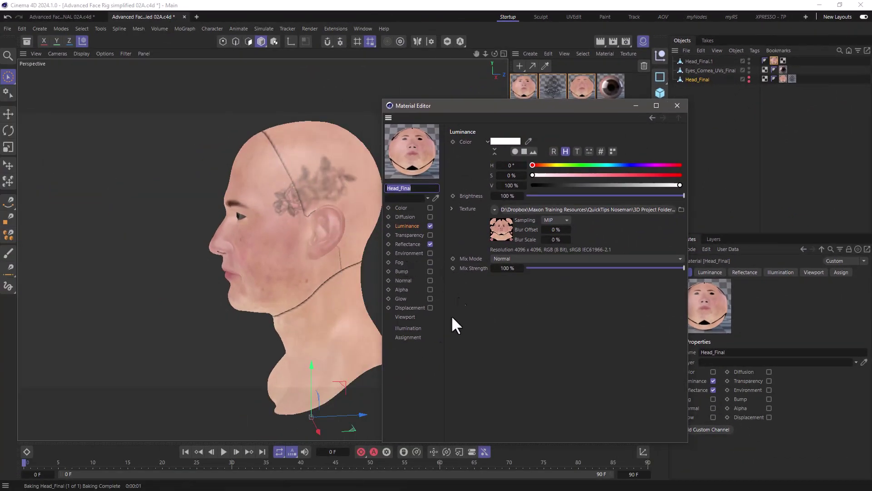
Step: Set the Head_Final material's viewport texture preview size to No Scaling
{"action": "left_click", "coordinate": [405, 317]}
{"action": "left_click", "coordinate": [533, 150]}
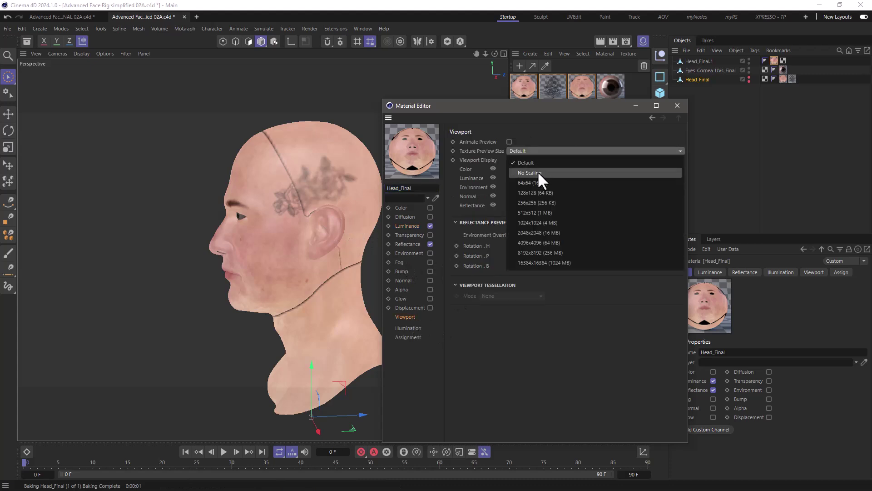
{"action": "left_click", "coordinate": [537, 171]}
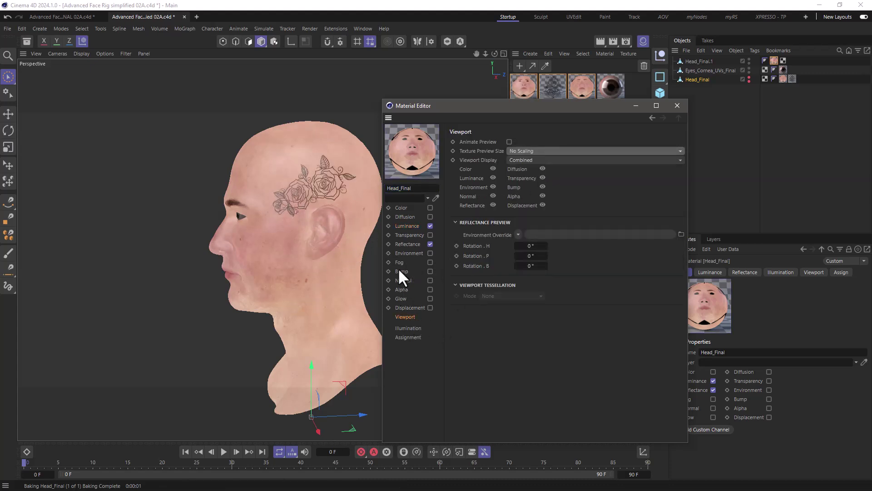
Step: Disable the Reflectance channel of Head_Final and set the Luminance texture's sampling to None
{"action": "left_click", "coordinate": [430, 243]}
{"action": "left_click", "coordinate": [411, 225]}
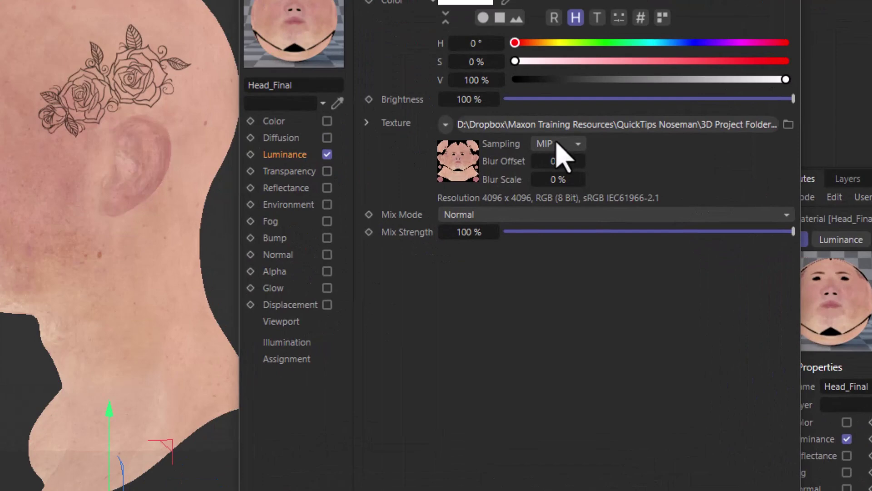
{"action": "left_click", "coordinate": [555, 220]}
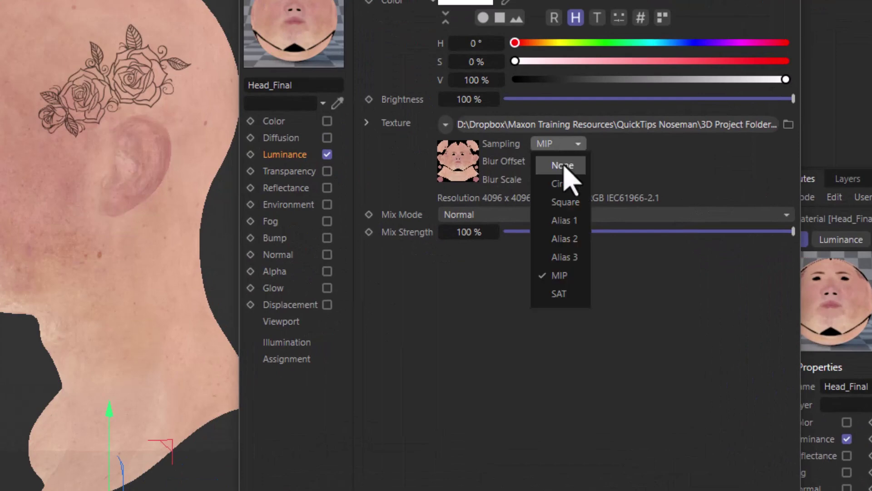
{"action": "left_click", "coordinate": [563, 166]}
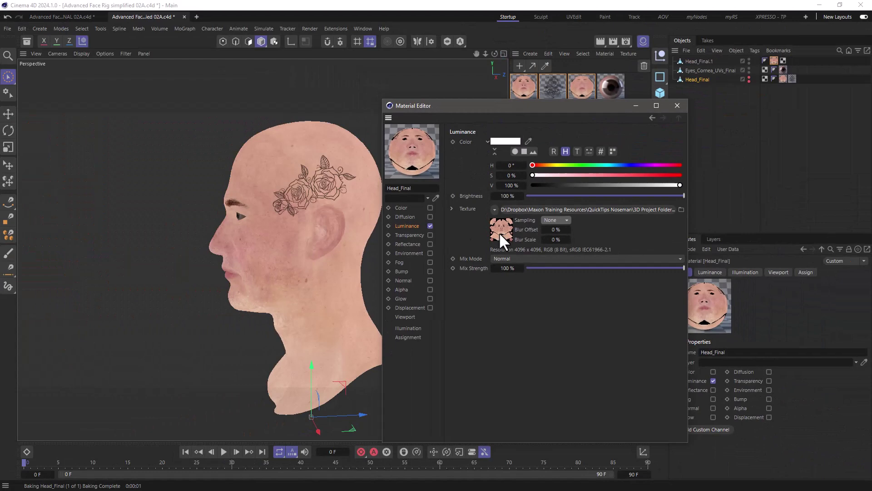
Step: Open the baked luminance texture in Photoshop for editing, inspect the tattoo along the UV seams up close, and return to Cinema 4D
{"action": "left_click", "coordinate": [499, 233]}
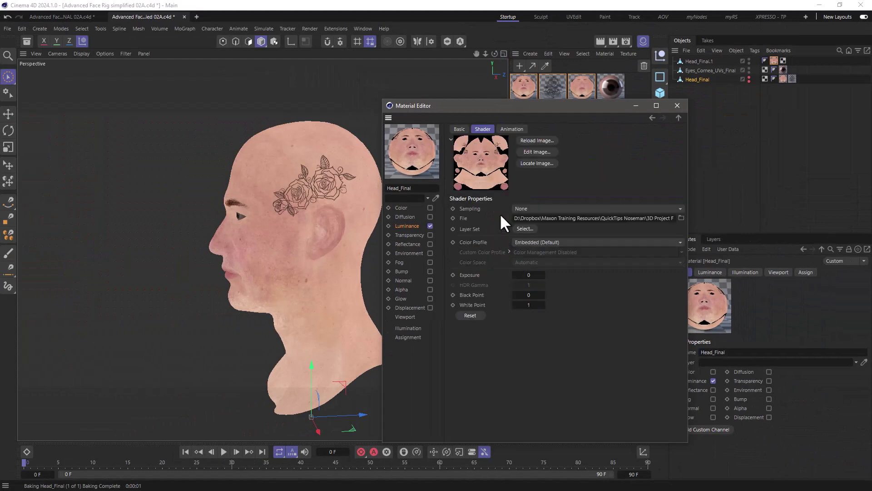
{"action": "left_click", "coordinate": [528, 153]}
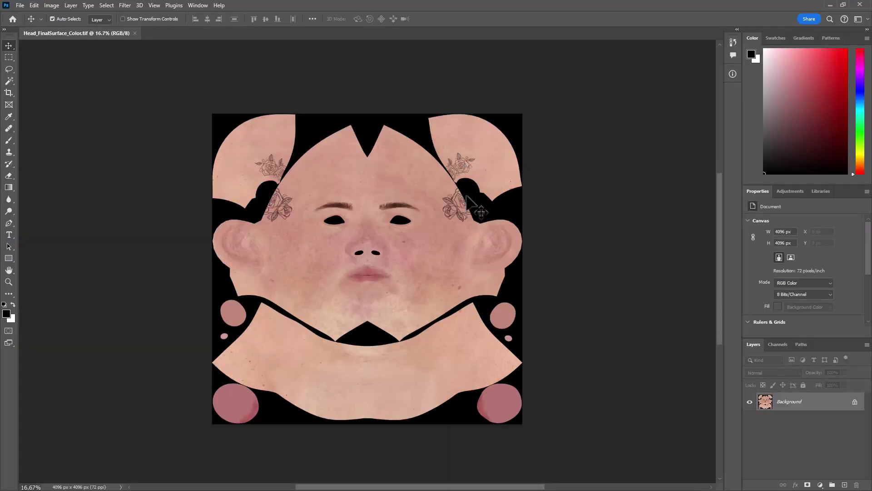
{"action": "scroll", "coordinate": [473, 201], "scroll_direction": "up", "scroll_amount": 2, "text": "alt"}
{"action": "scroll", "coordinate": [473, 201], "scroll_direction": "up", "scroll_amount": 5, "text": "alt"}
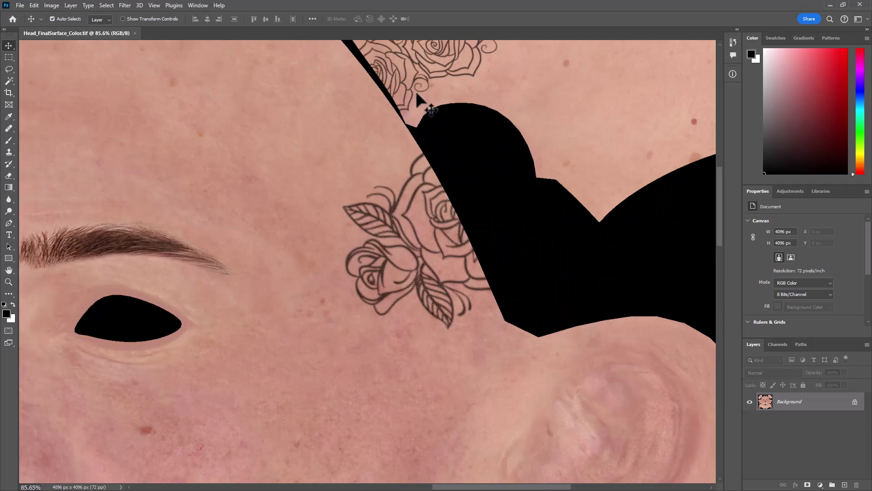
{"action": "key", "text": "alt+Tab"}
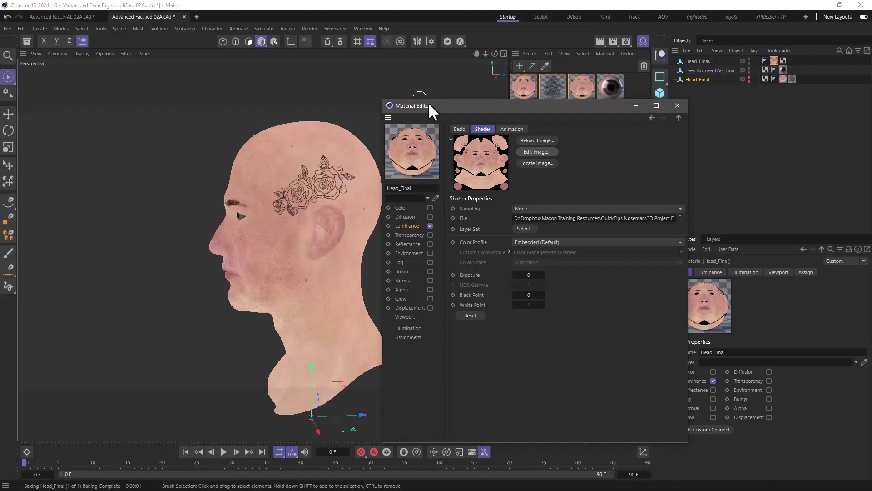